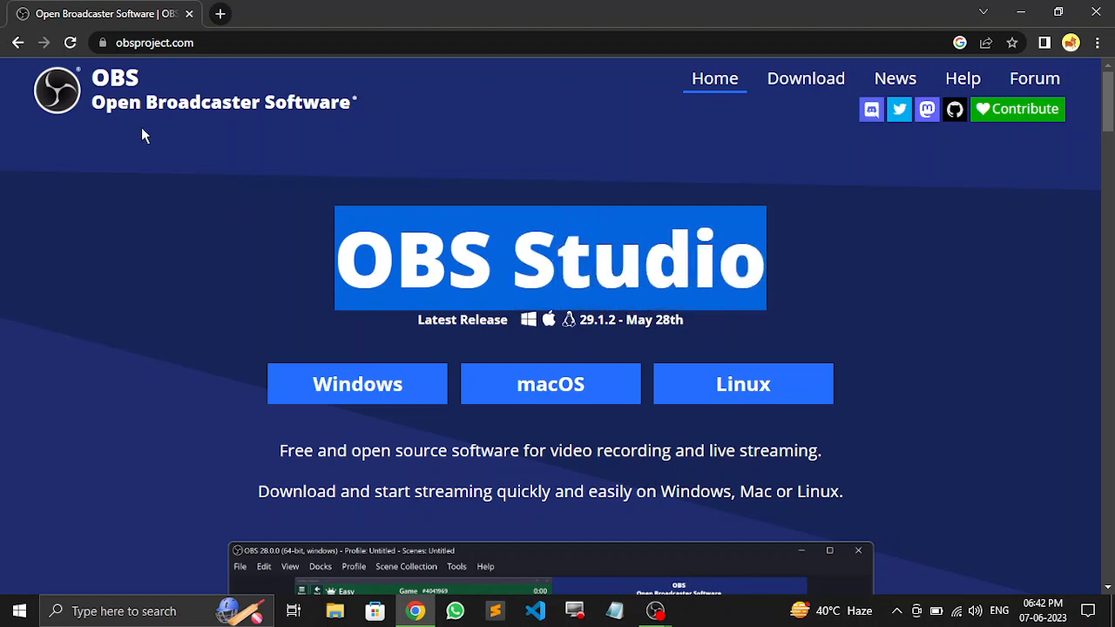
pyautogui.moveTo(93, 102); pyautogui.dragTo(364, 116)
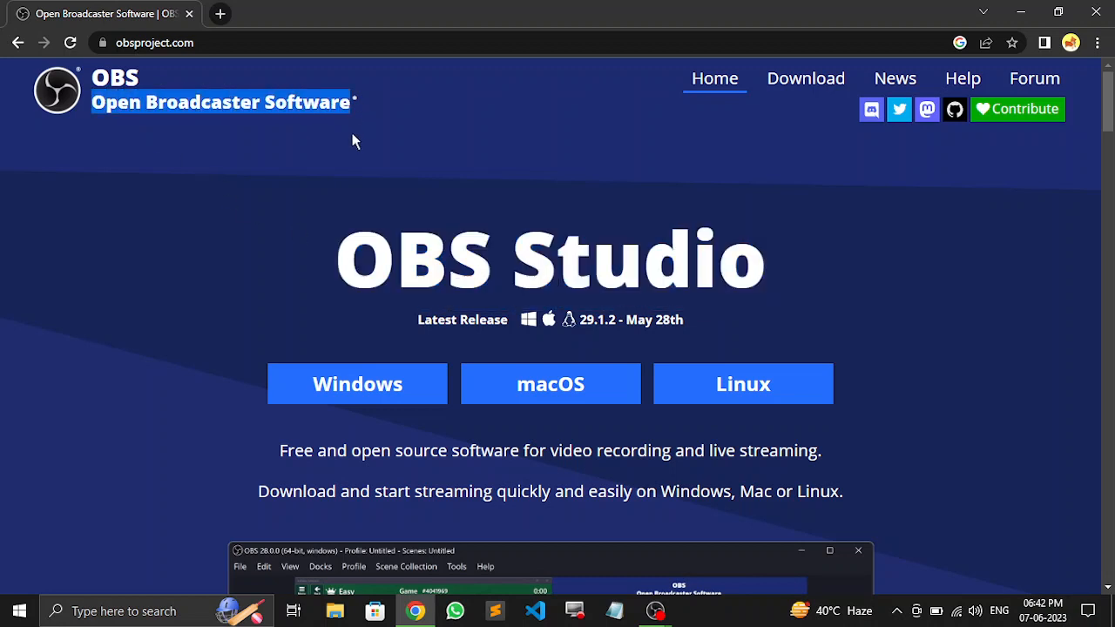
pyautogui.click(223, 129)
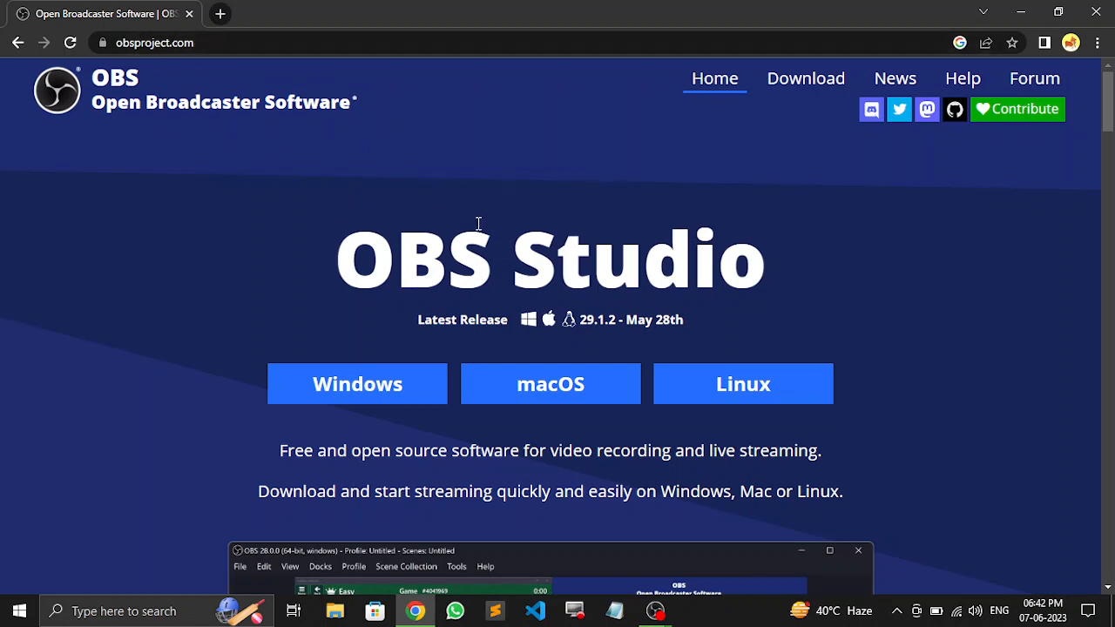
pyautogui.scroll(-2, 478, 222)
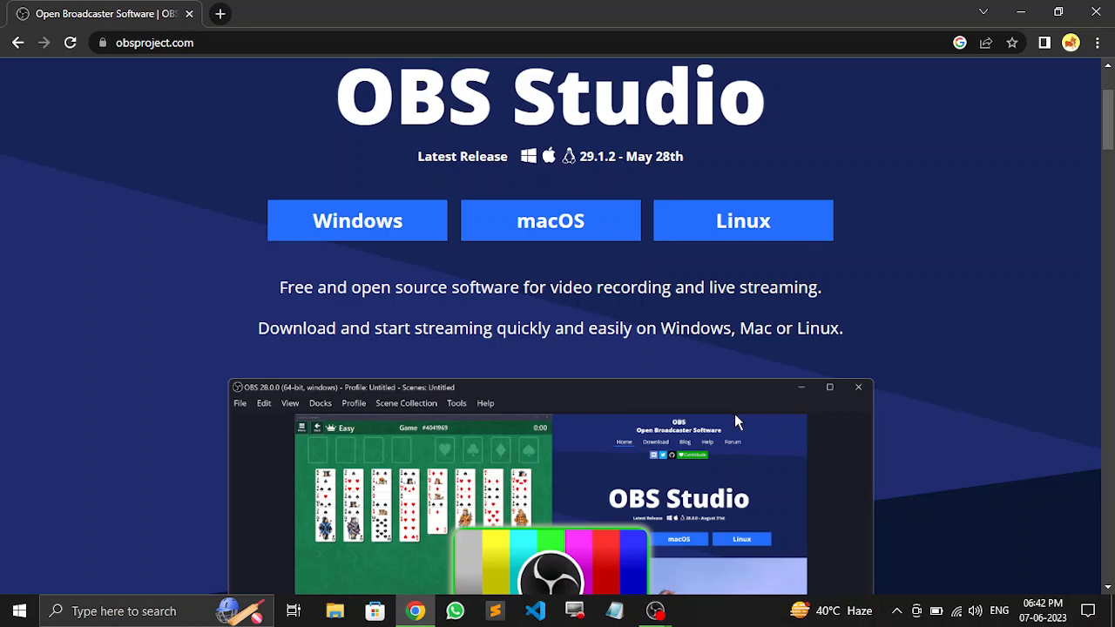
# Switch to the OBS Studio window using the Samplee profile and dismiss the Add Scene prompt without creating a scene
pyautogui.click(656, 610)
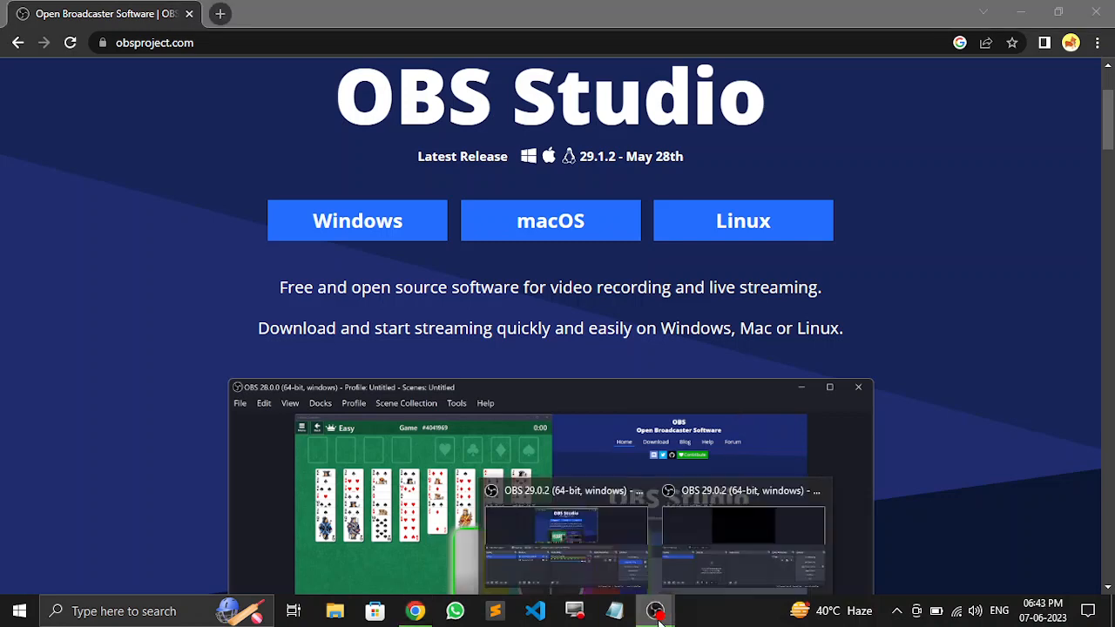
pyautogui.click(707, 572)
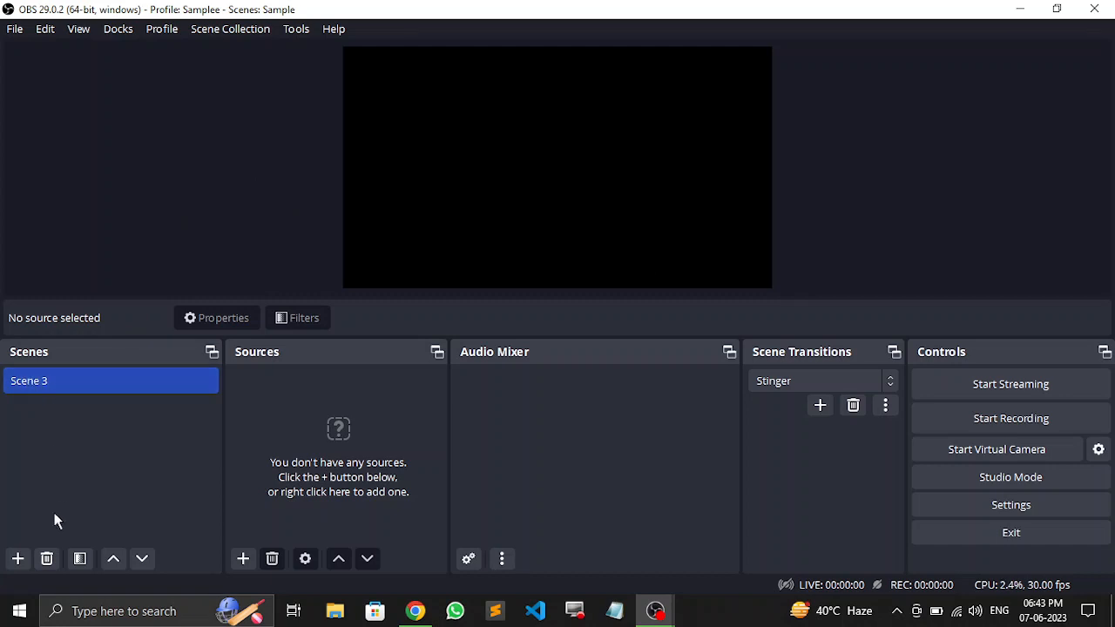
pyautogui.click(17, 559)
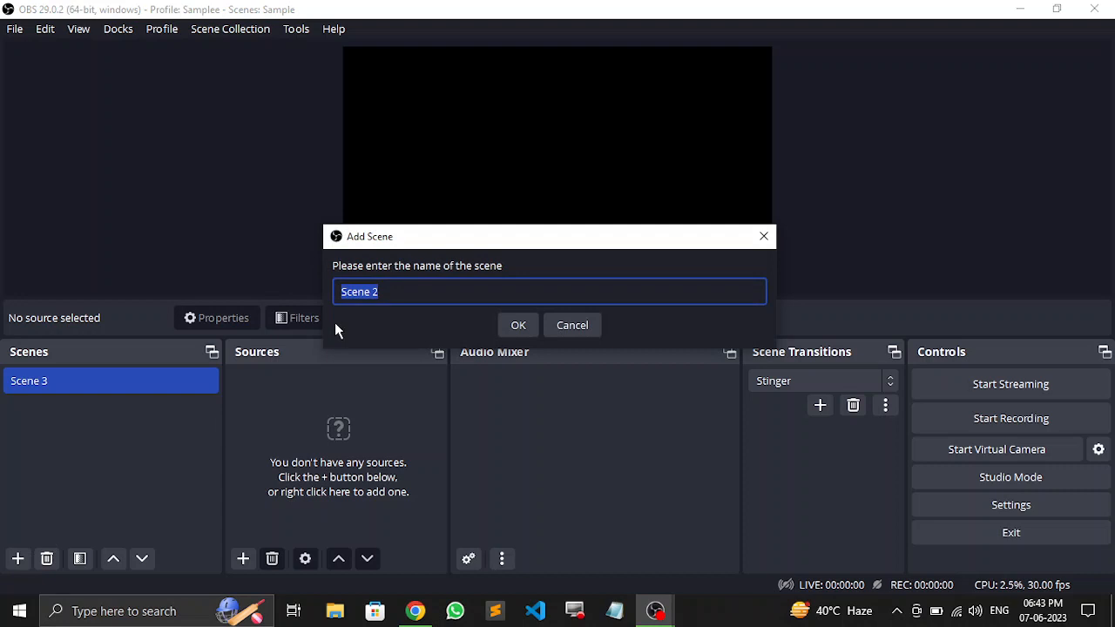
pyautogui.click(565, 329)
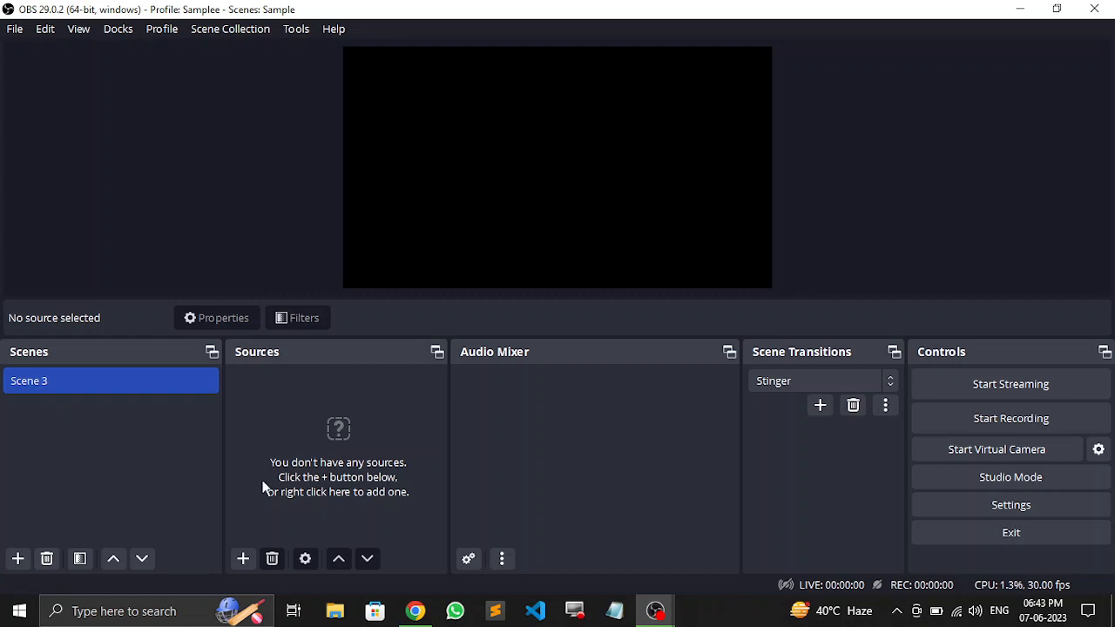
# Add a new Display Capture source to Scene 3 for the primary monitor, with the automatic capture method and cursor capture
pyautogui.click(243, 558)
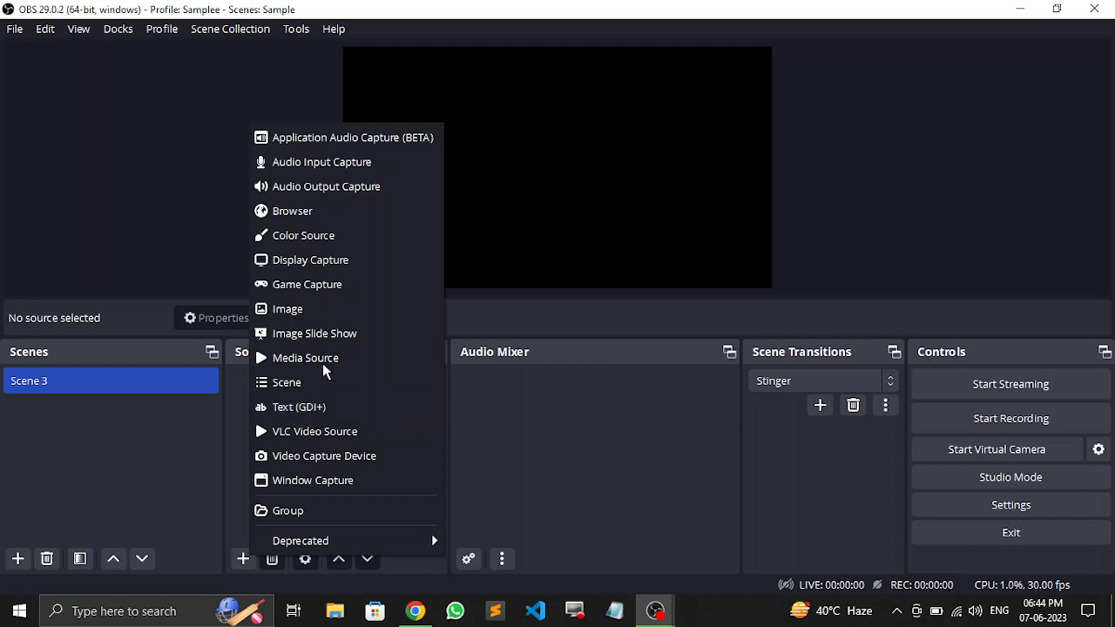
pyautogui.click(355, 261)
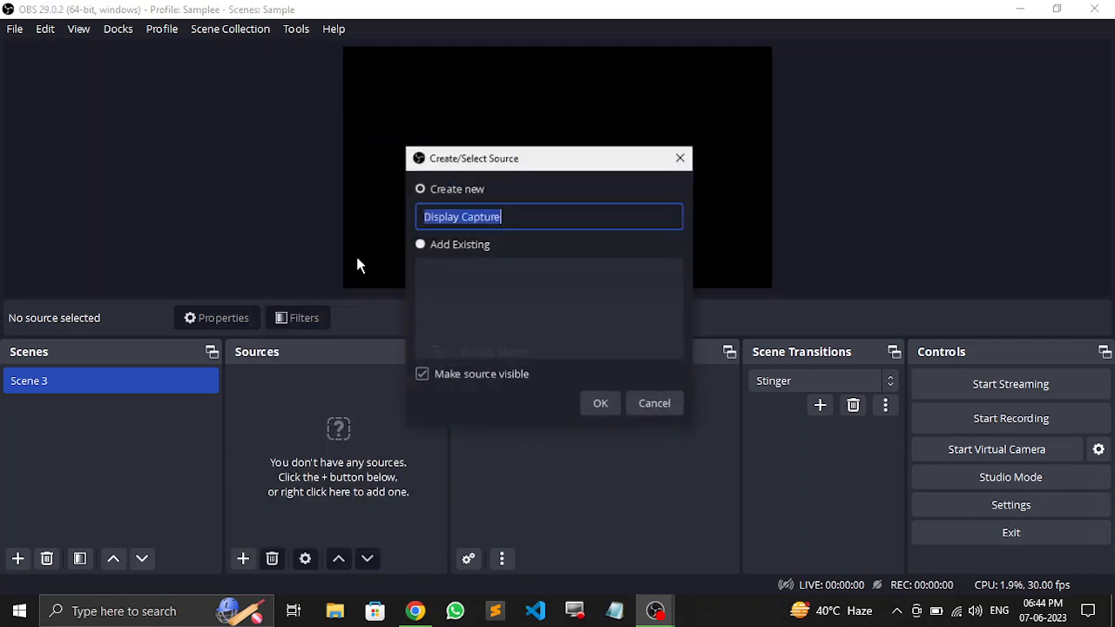
pyautogui.click(610, 405)
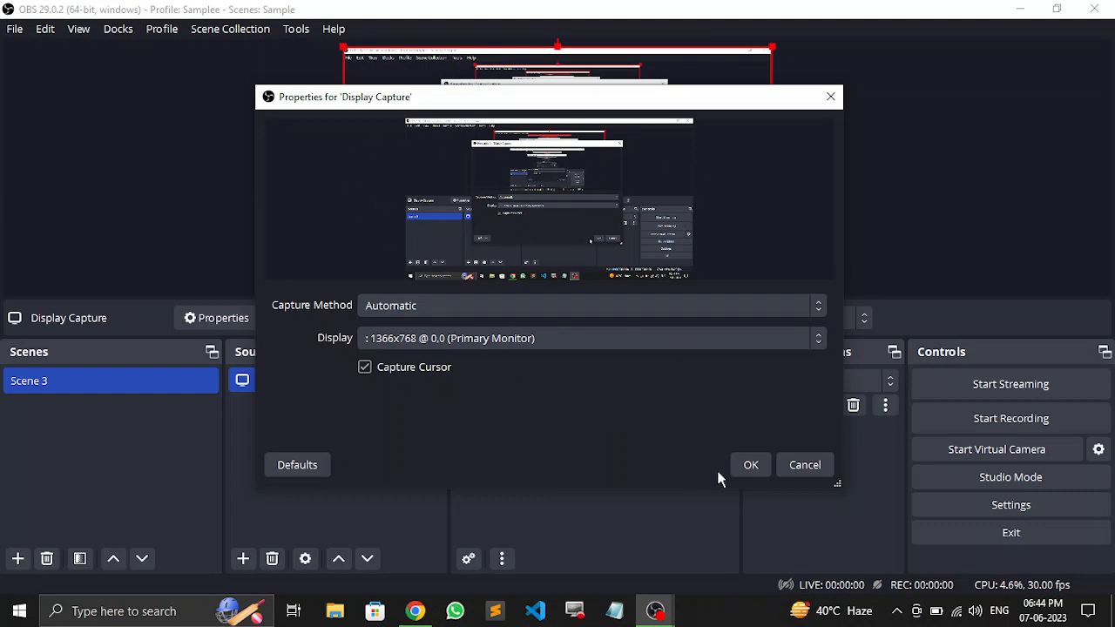
pyautogui.click(756, 464)
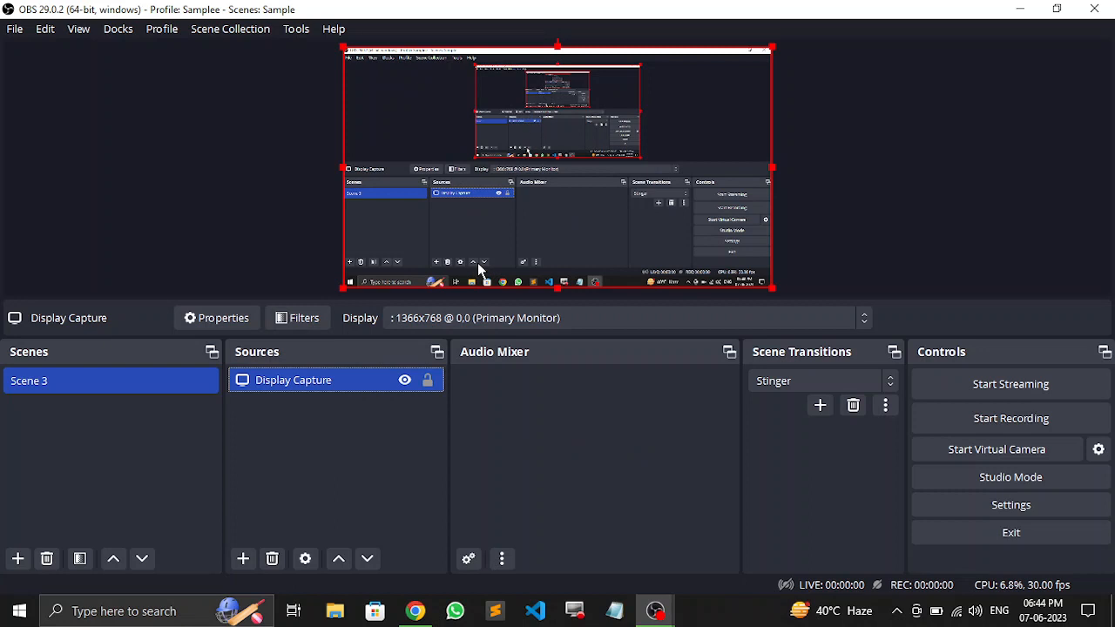
# Create a new Window Capture source for the Open Broadcaster Software Chrome window and review the windows it can capture
pyautogui.click(250, 559)
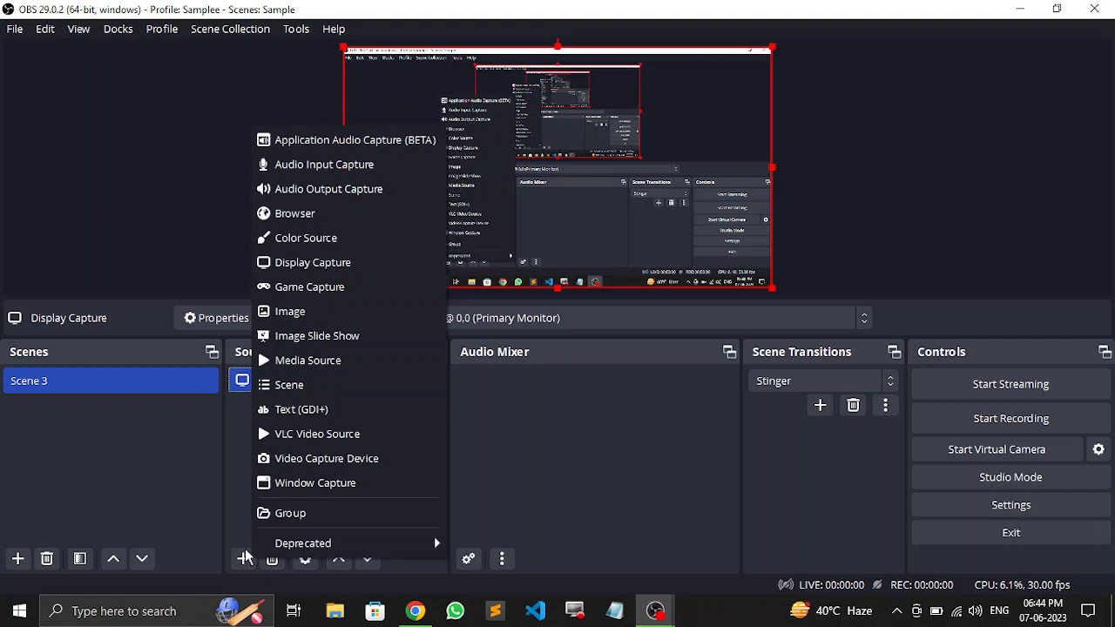
pyautogui.click(306, 482)
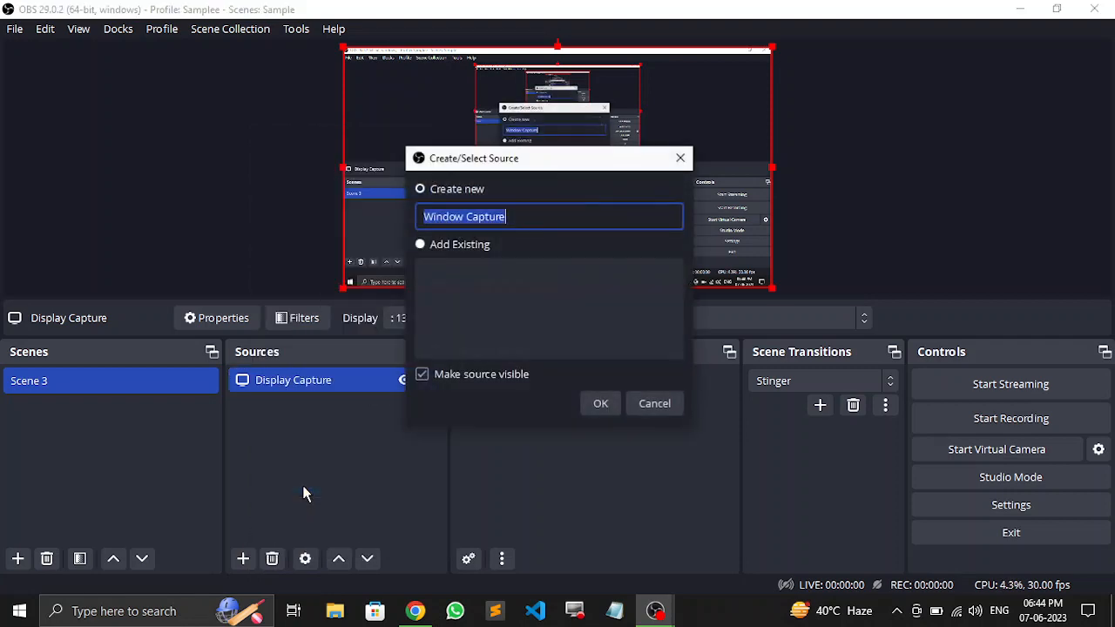
pyautogui.click(590, 407)
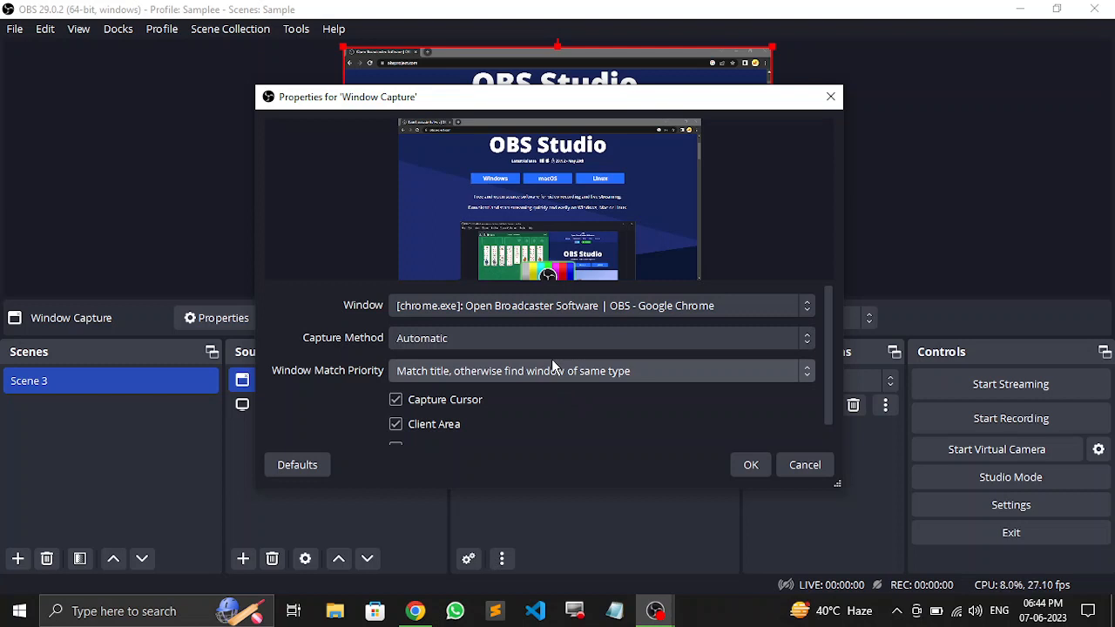
pyautogui.click(594, 303)
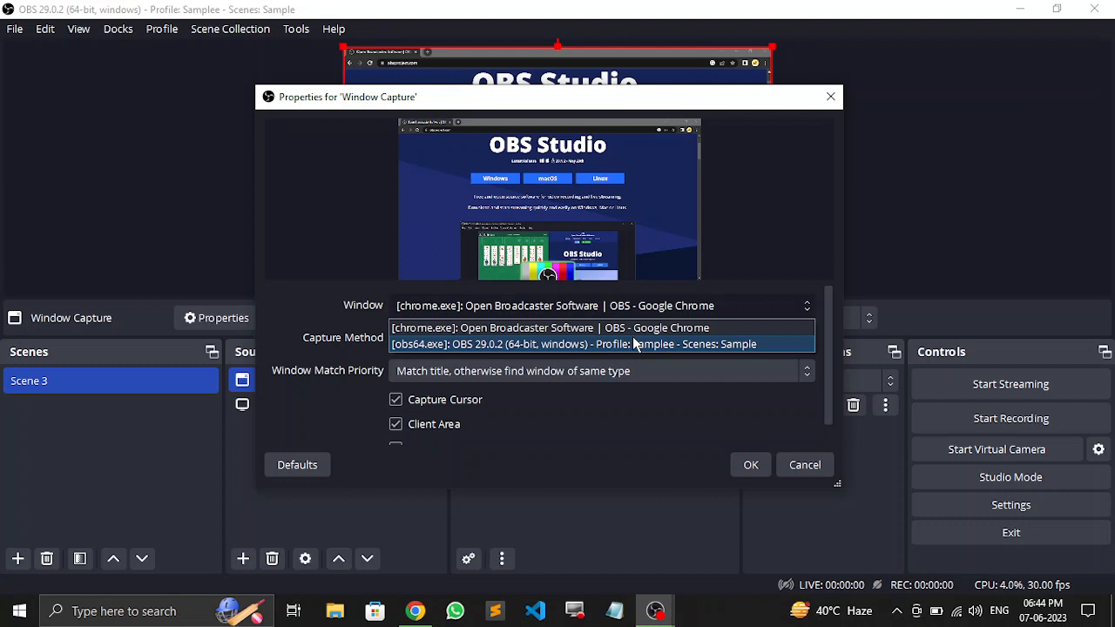
pyautogui.click(725, 276)
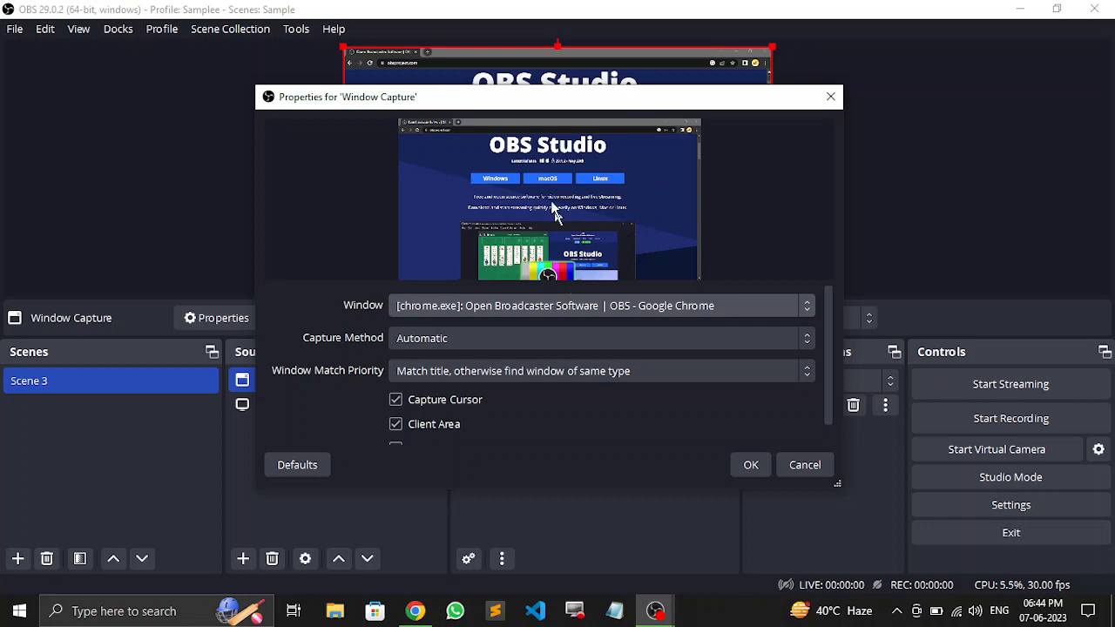
# Move the Window Capture properties aside and place Chrome in half the screen beside them to watch the live preview
pyautogui.moveTo(597, 96); pyautogui.dragTo(314, 83)
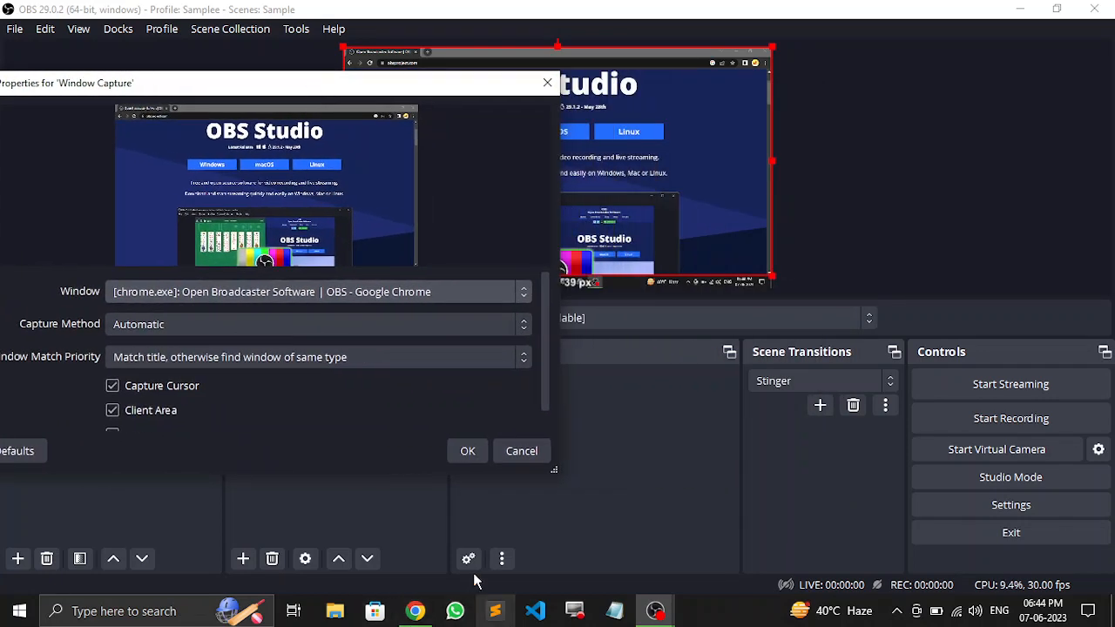
pyautogui.click(415, 611)
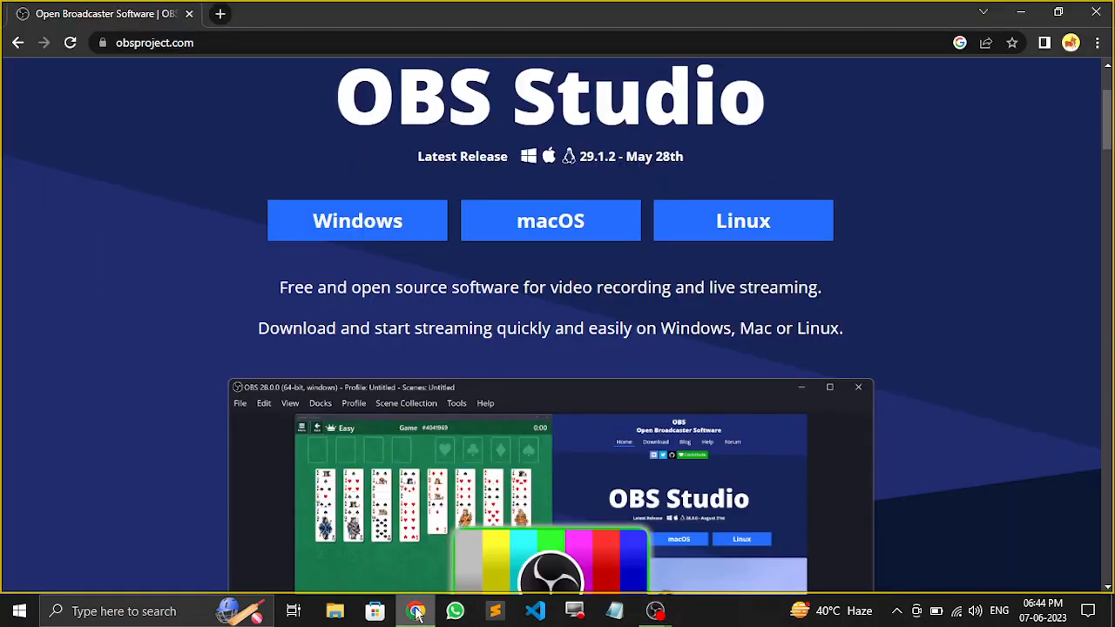
pyautogui.press('super+Right')
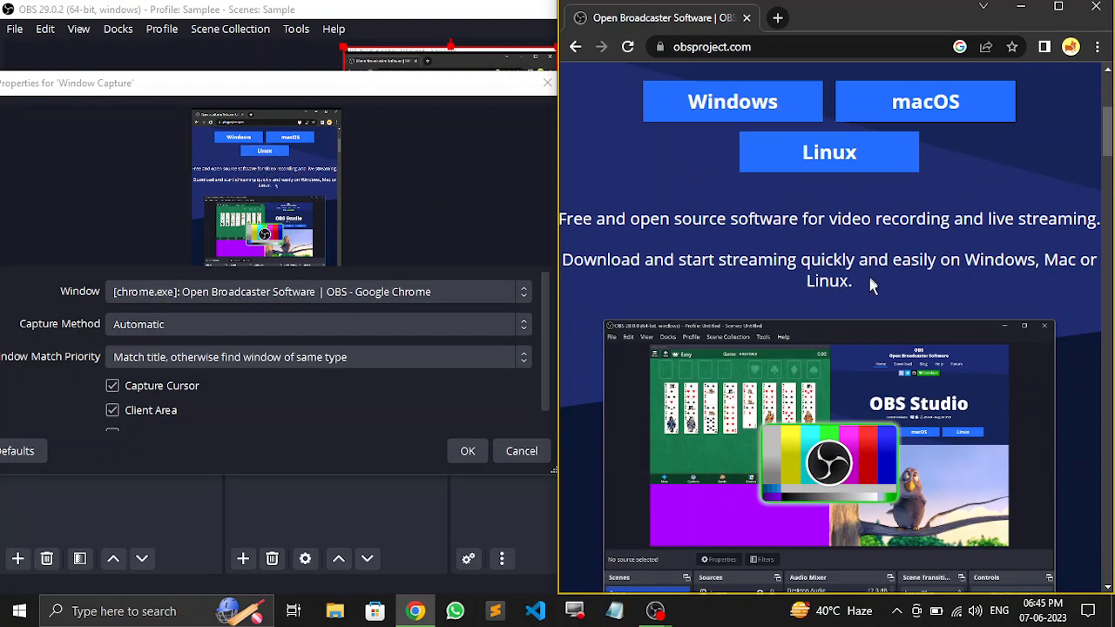
# Turn off Capture Cursor for the window source and return to Chrome to check the preview
pyautogui.click(112, 388)
pyautogui.click(112, 389)
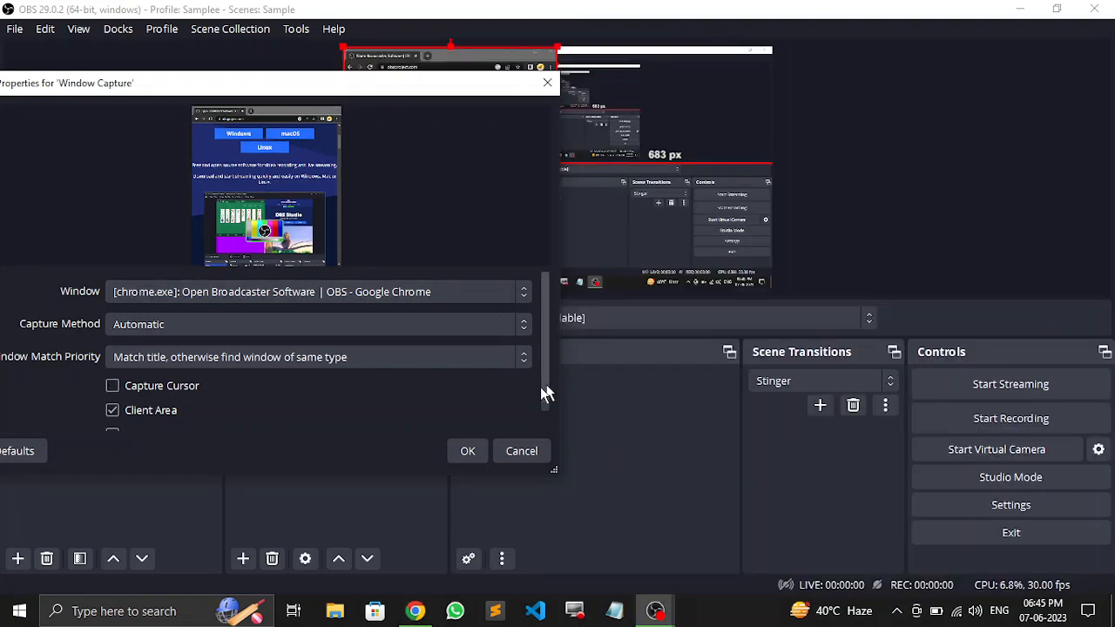
pyautogui.hotkey('alt', 'Tab')
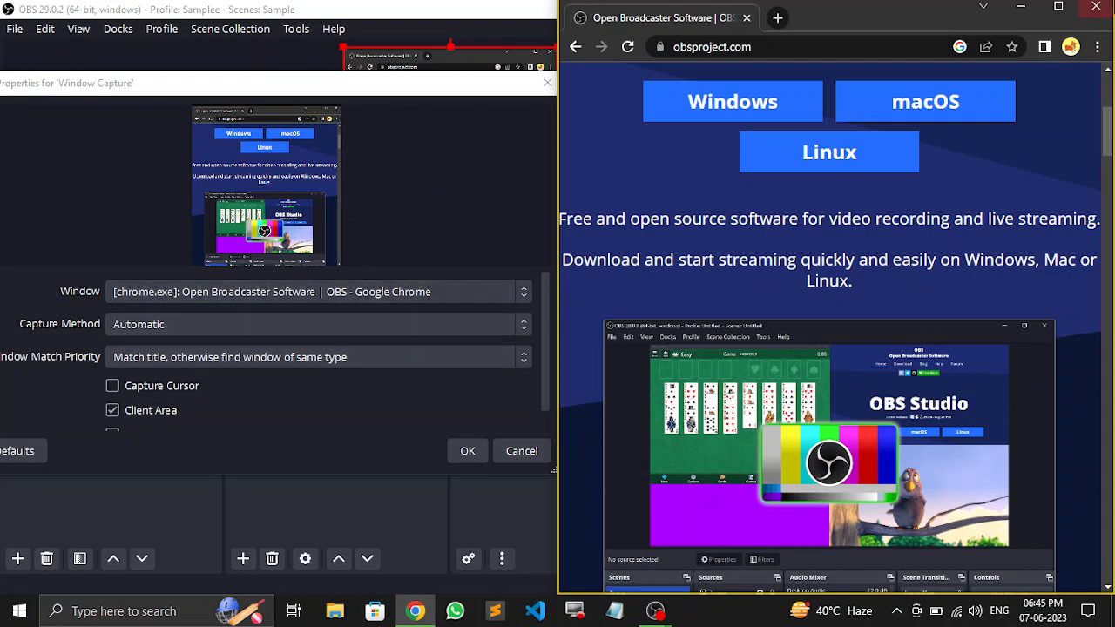
# Minimize Chrome, turn Capture Cursor on for the window source and accept its properties
pyautogui.click(1019, 7)
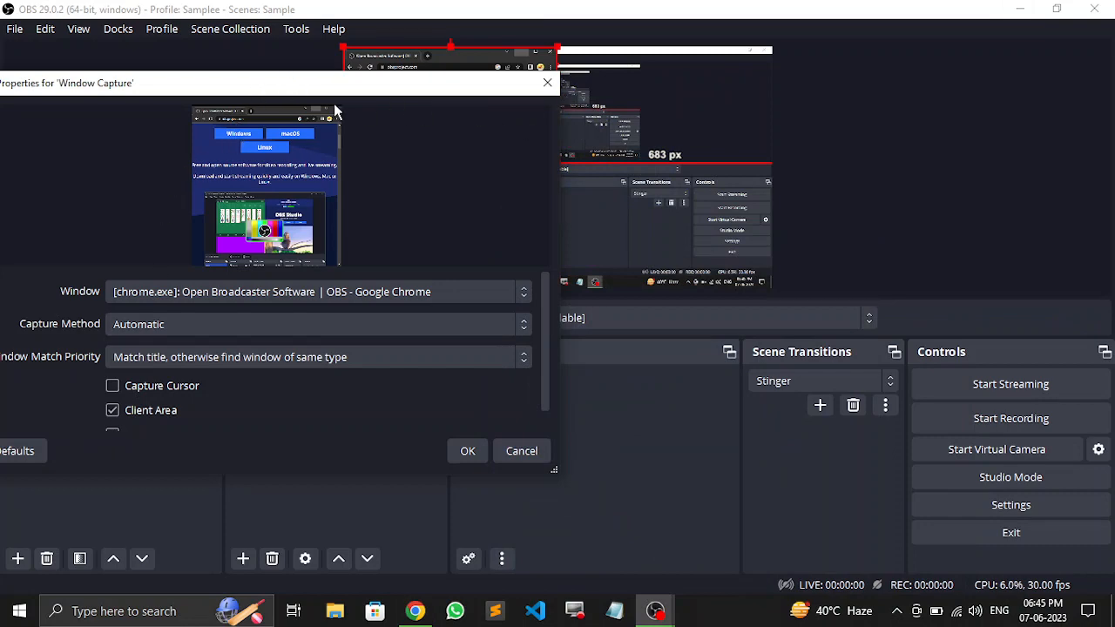
pyautogui.moveTo(331, 92); pyautogui.dragTo(673, 205)
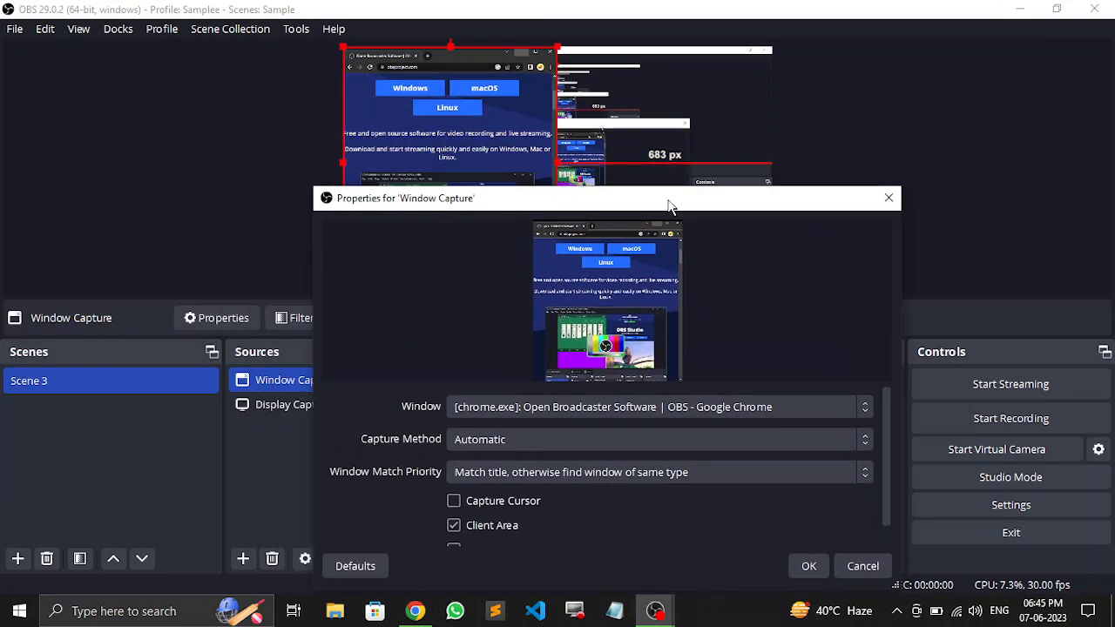
pyautogui.click(453, 499)
pyautogui.click(808, 563)
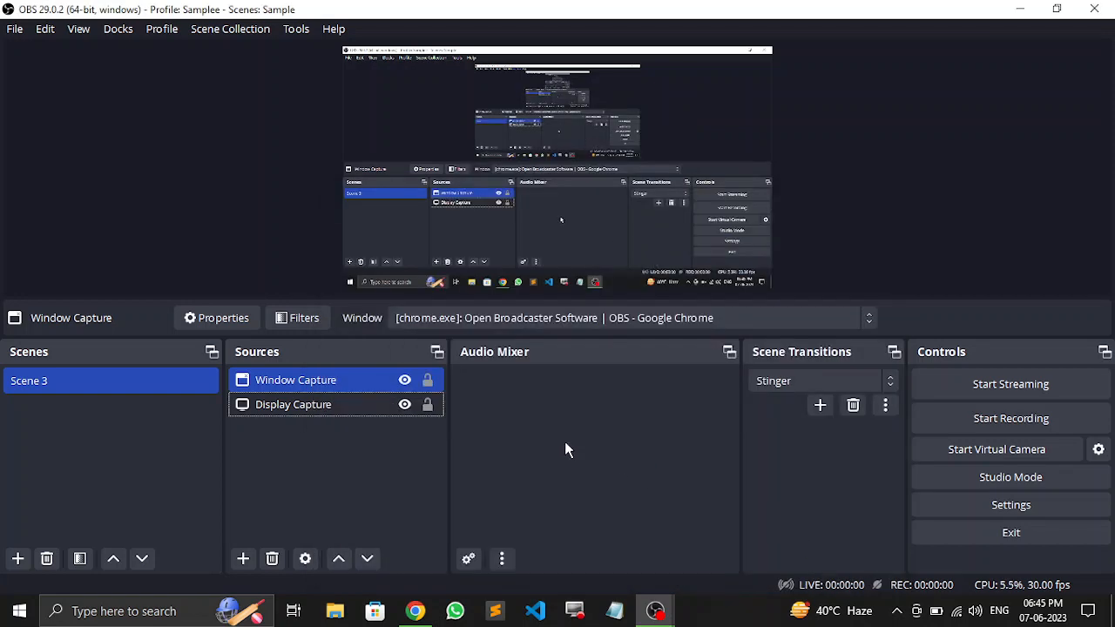
# Add a new Audio Input Capture source with Microphone (Realtek Audio USB) as its device
pyautogui.click(243, 558)
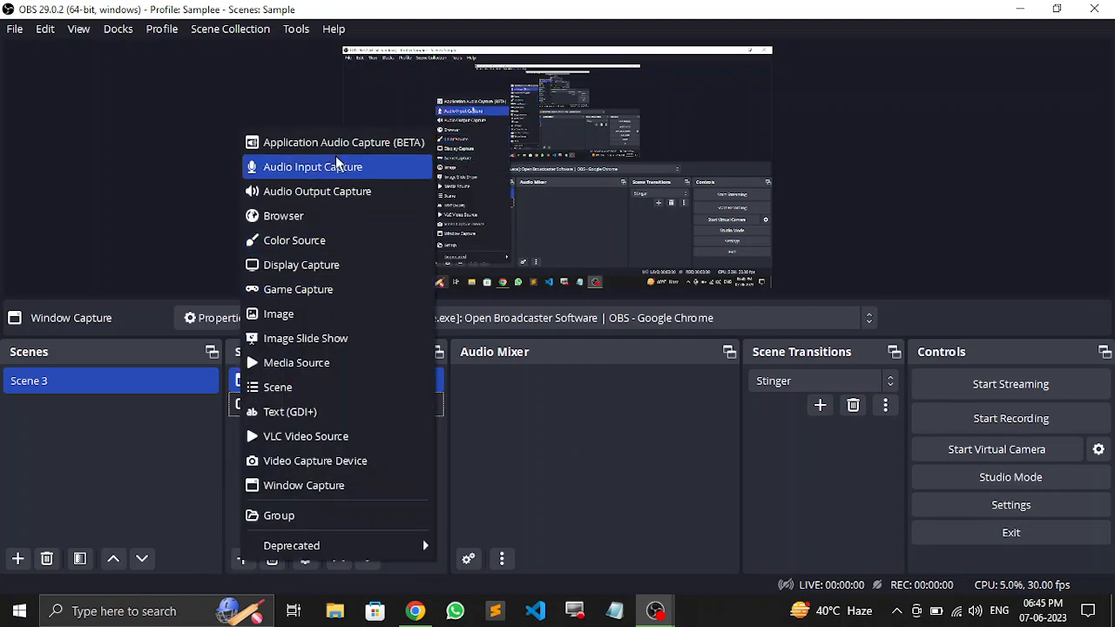
pyautogui.click(302, 167)
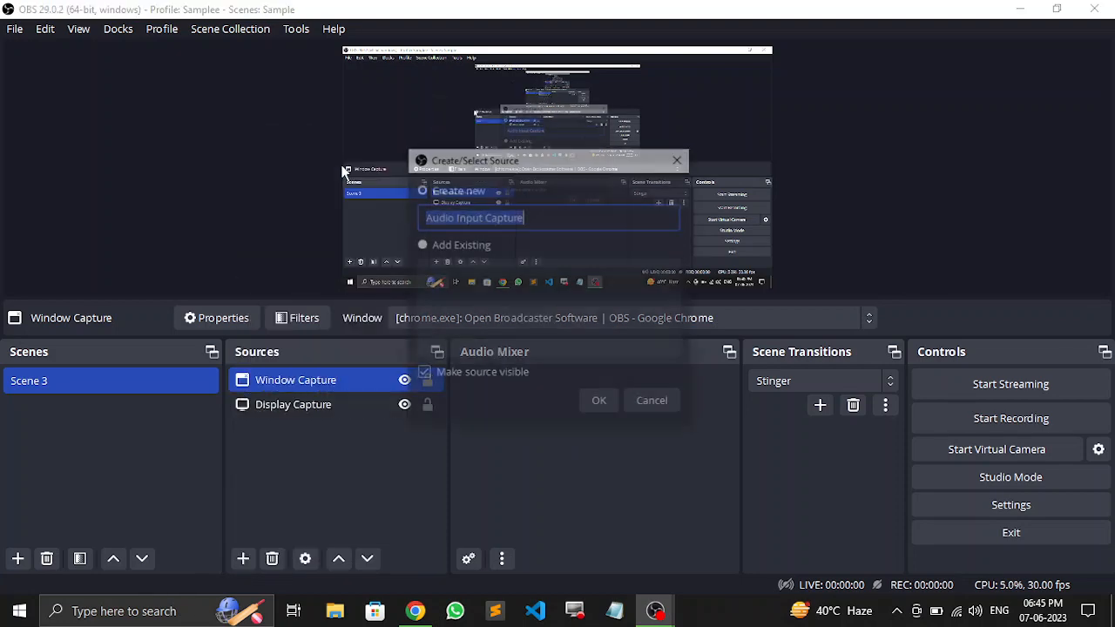
pyautogui.click(601, 404)
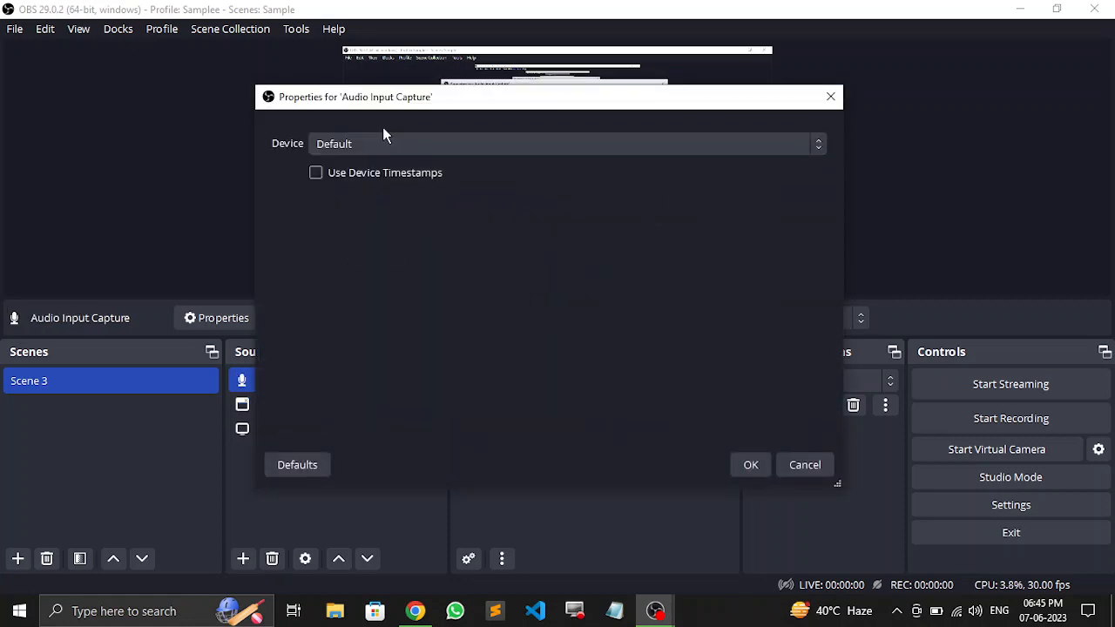
pyautogui.click(819, 143)
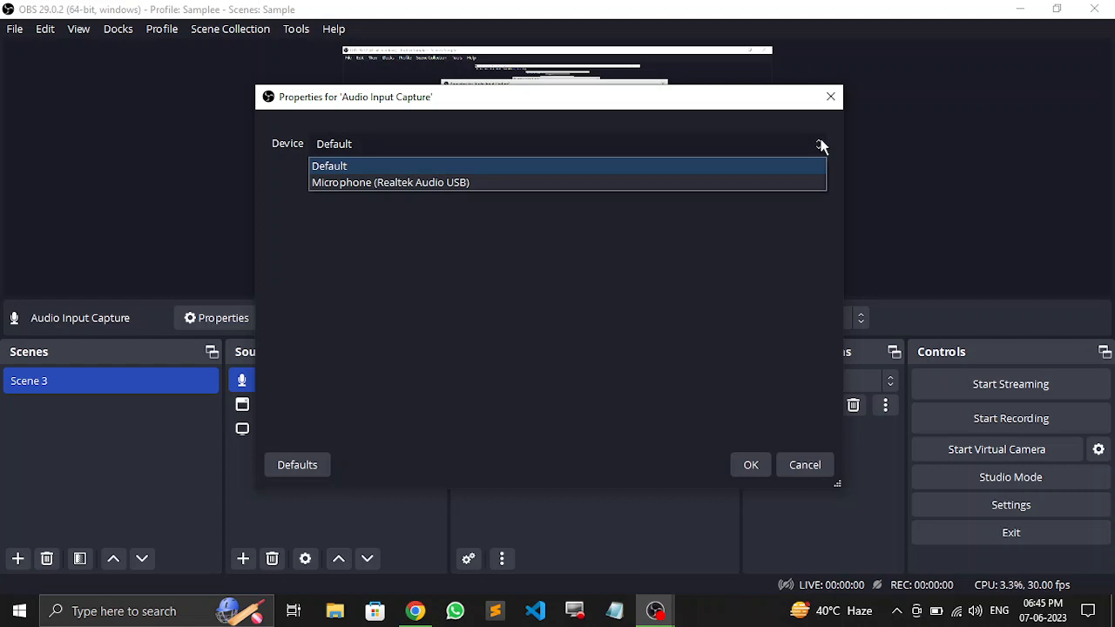
pyautogui.click(409, 183)
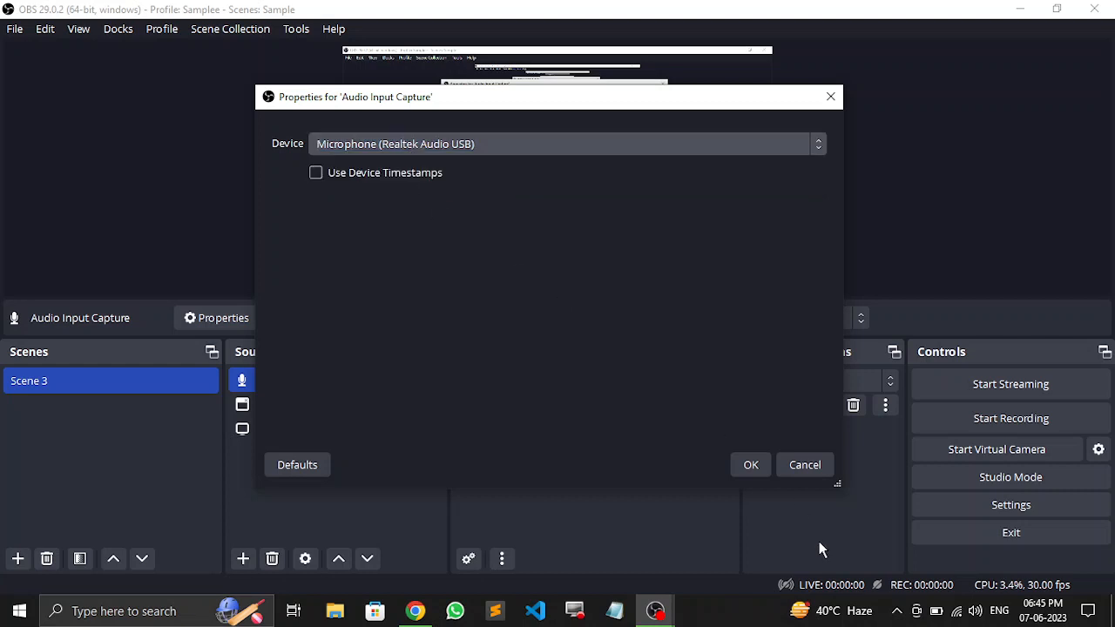
pyautogui.click(743, 464)
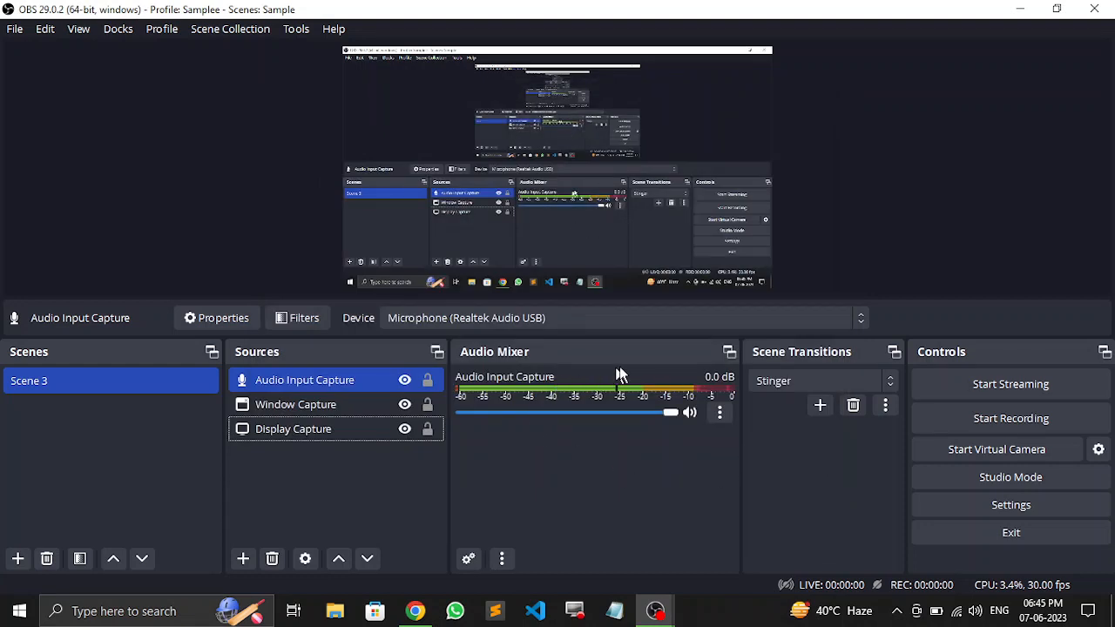